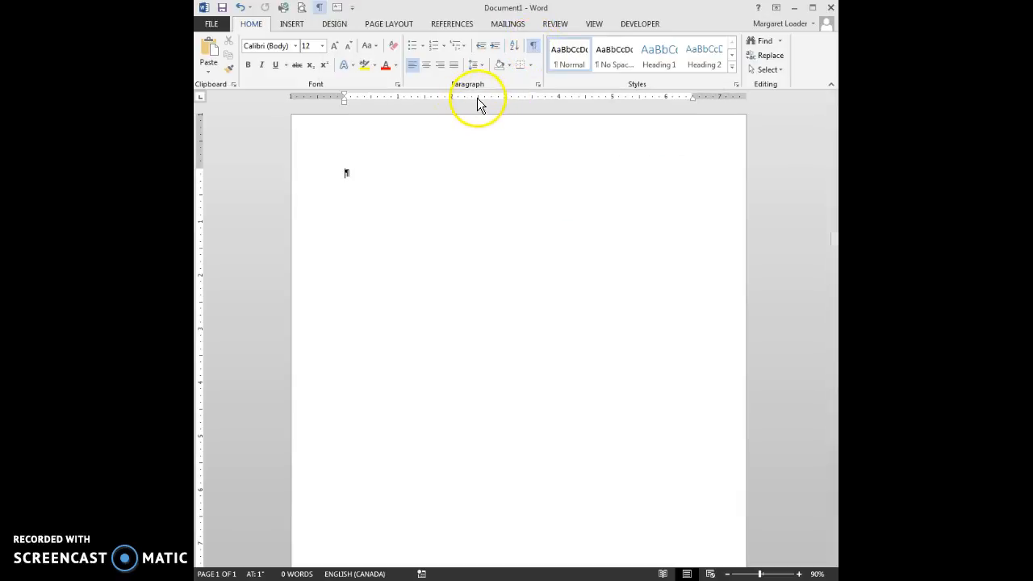
Type the date March 8, 2016 at the top of the letter, followed by blank lines
click(594, 24)
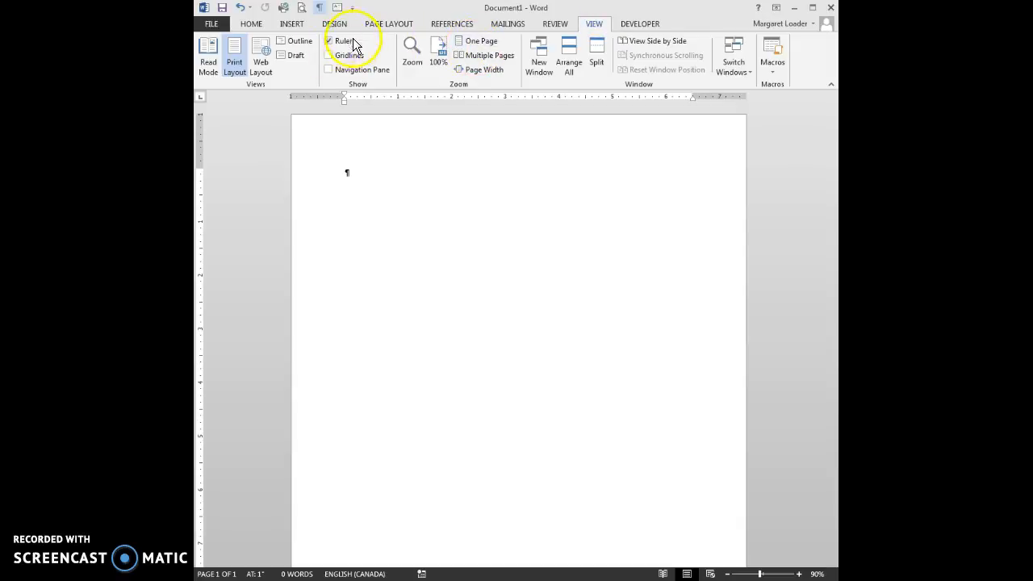
click(252, 24)
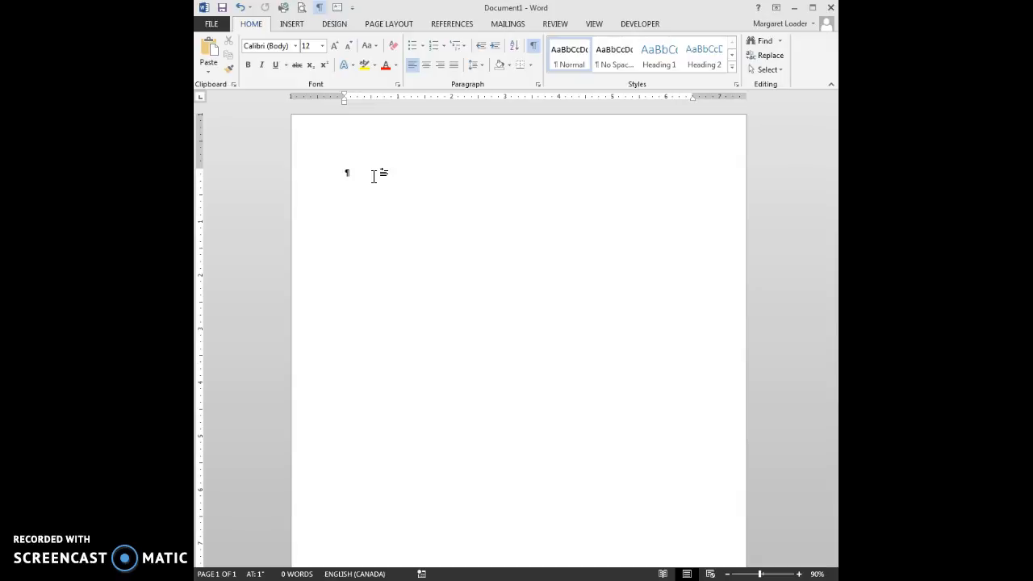
text(March 8, 2016)
key(Return)
key(Return)
key(Return)
key(Return)
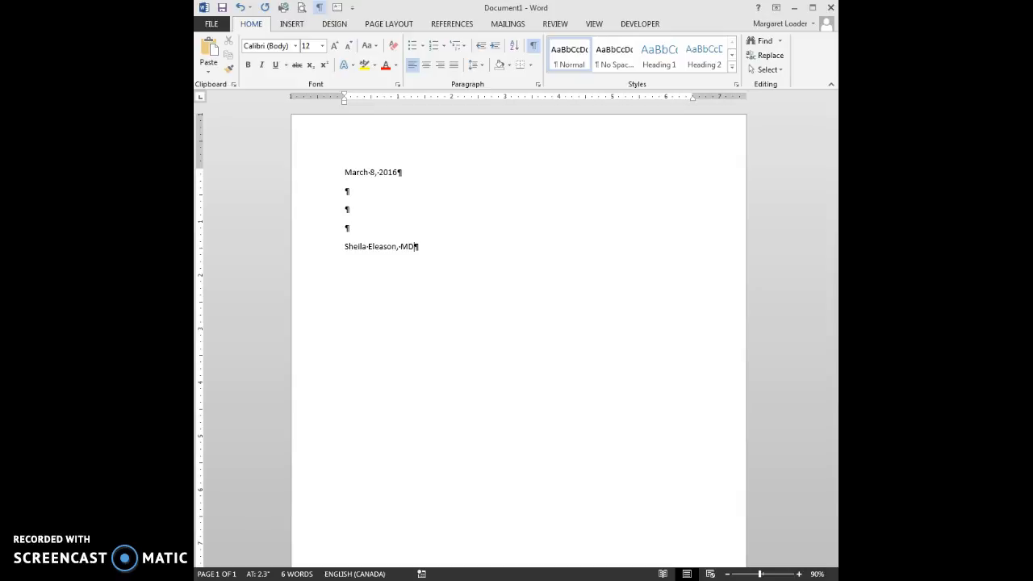
Enter the recipient's name, street address and city/postal code as a three-line inside address
key(Return)
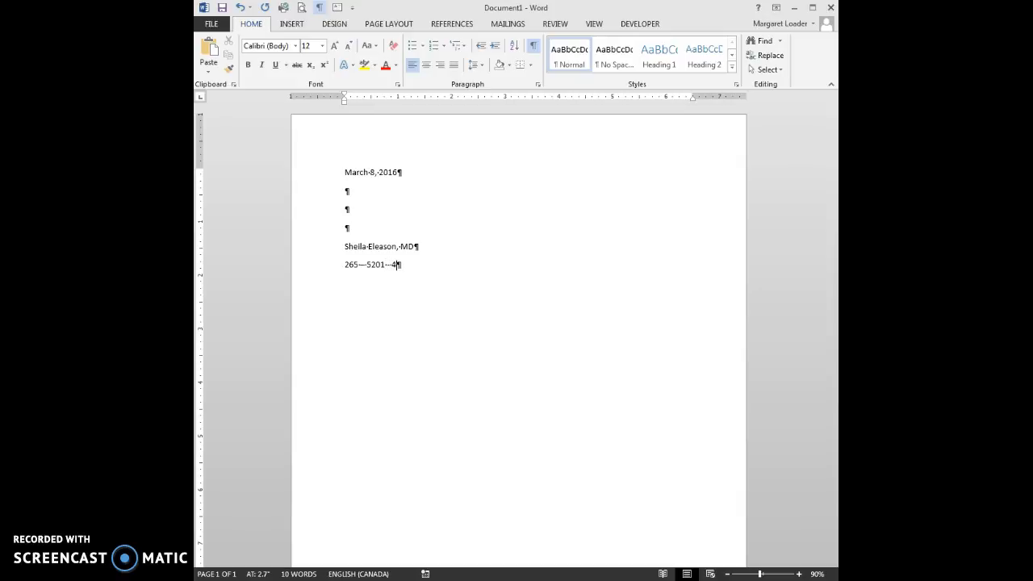
key(Return)
text(Red Deer, AB  )
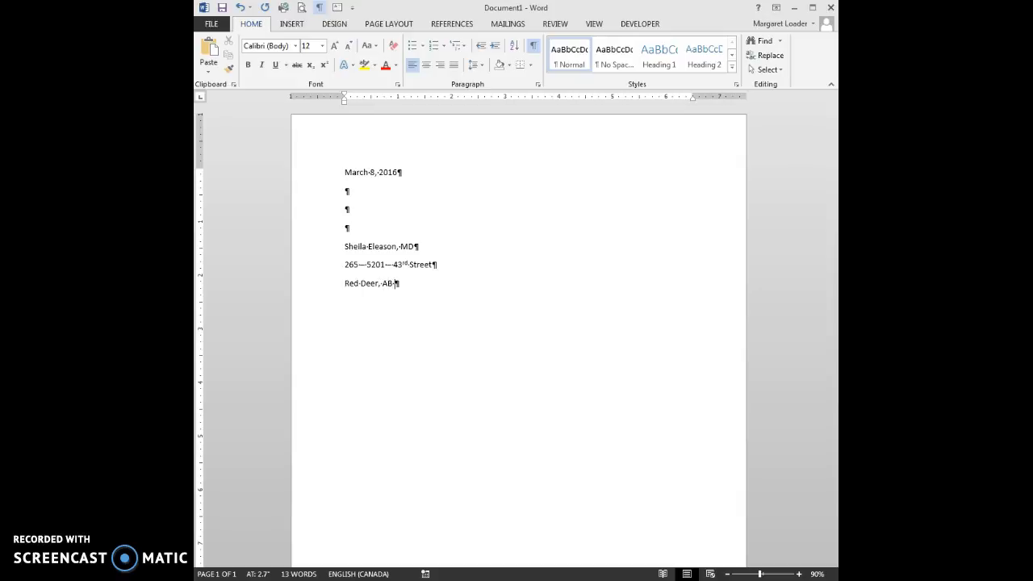
text(T4N 1C7)
key(Return)
key(Return)
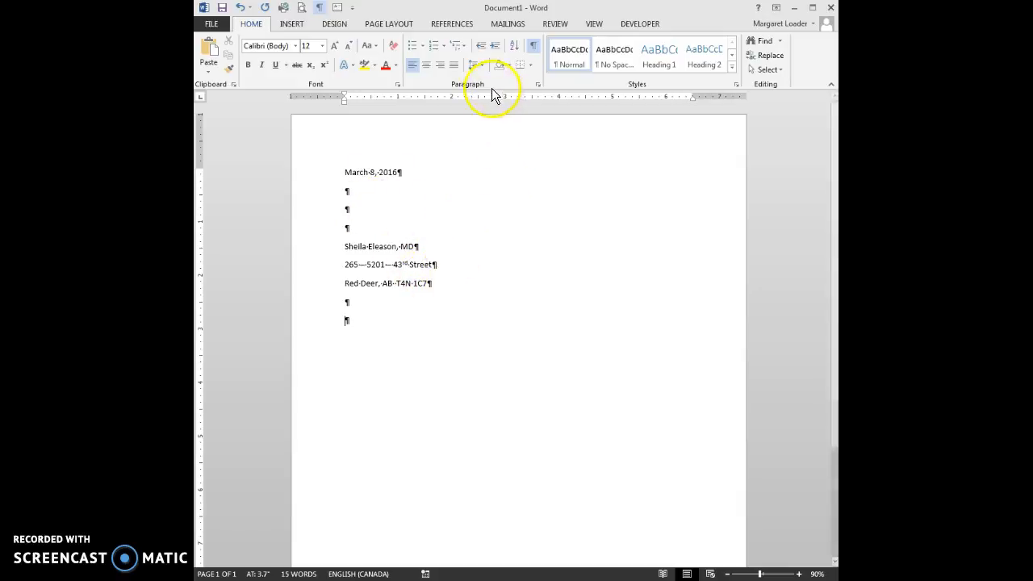
click(539, 84)
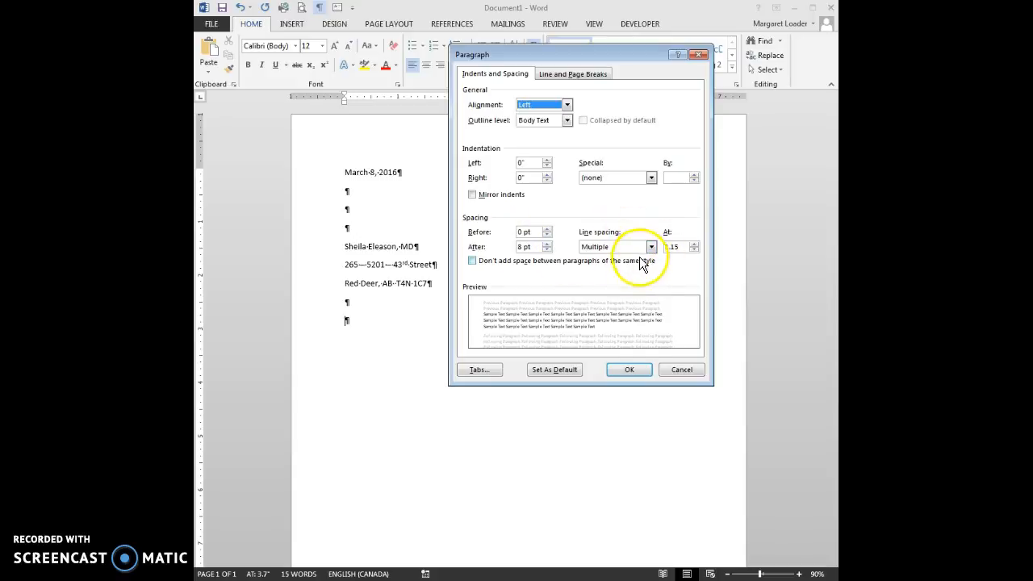
click(634, 369)
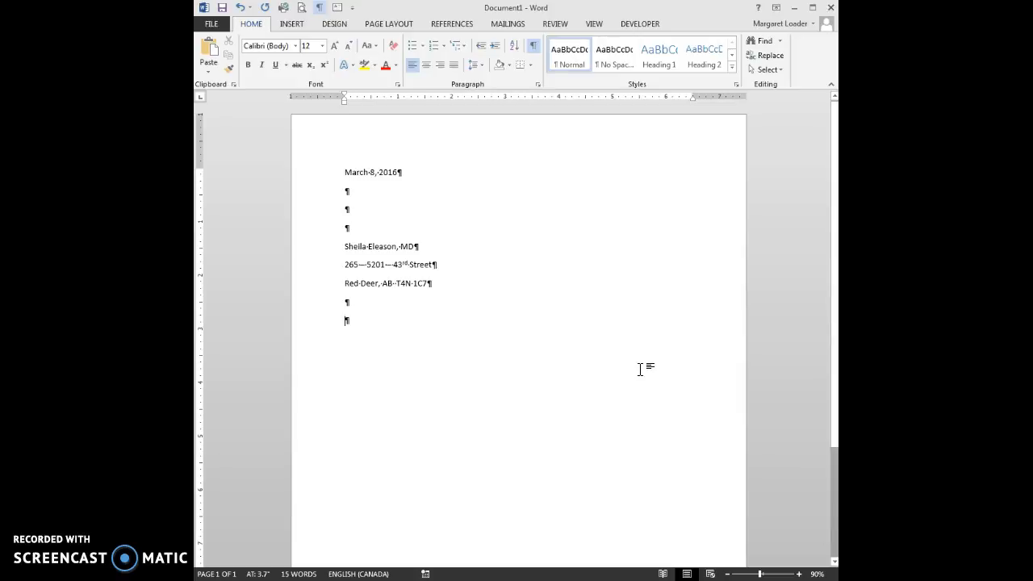
Apply the Normal style to all letter text for 11 pt, single-spaced, 0 pt paragraph spacing
key(ctrl+a)
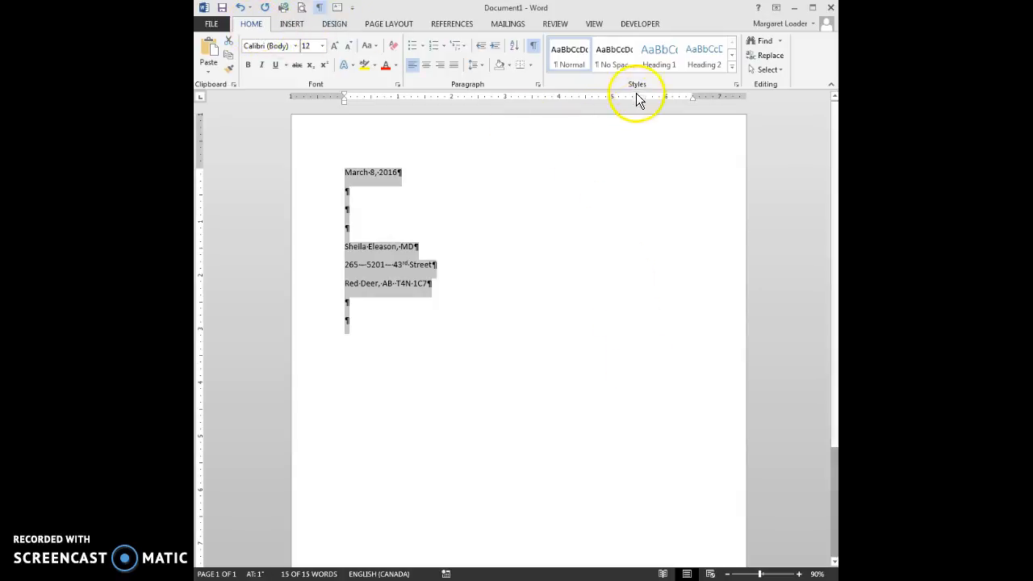
click(574, 53)
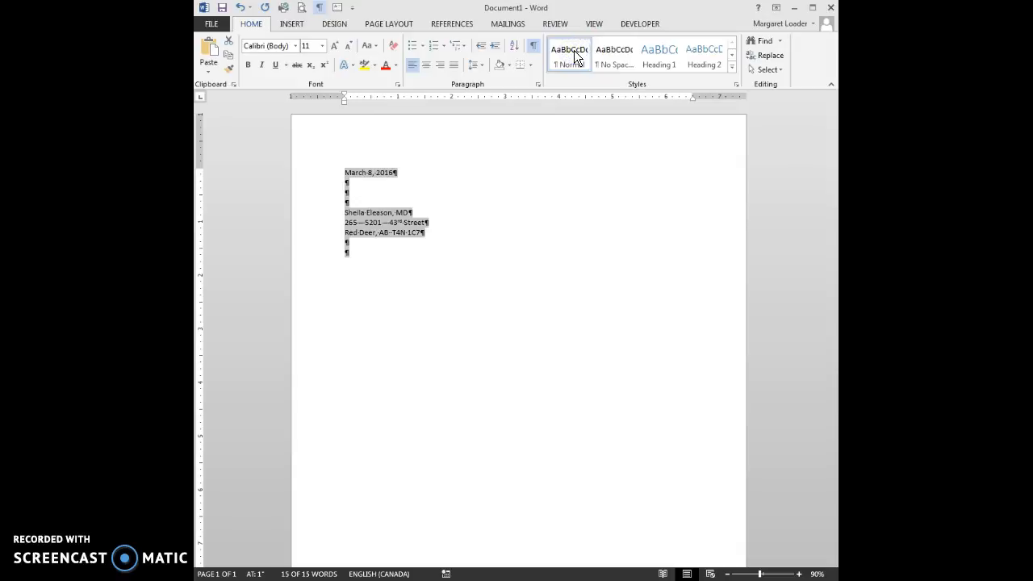
click(538, 84)
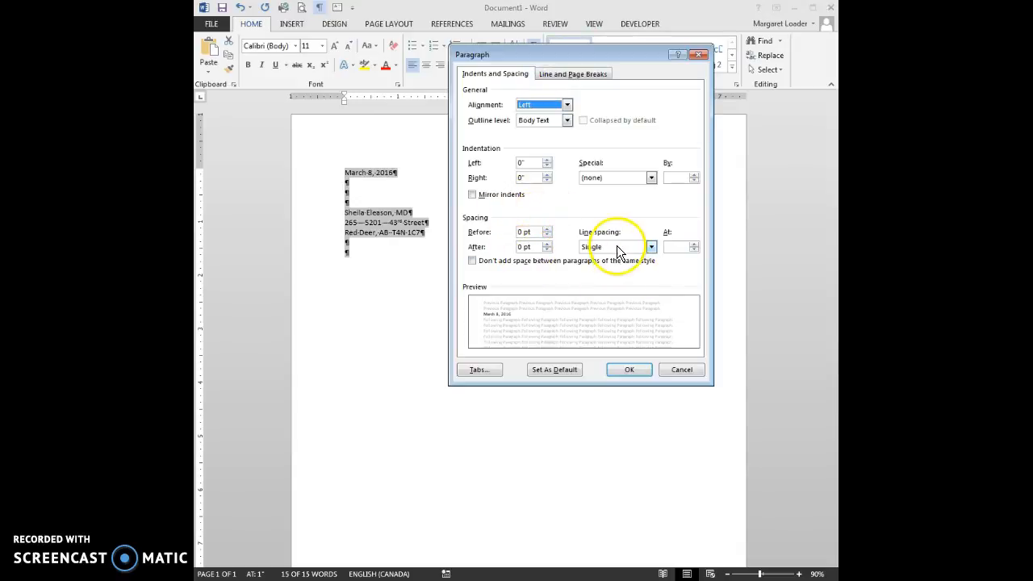
click(681, 371)
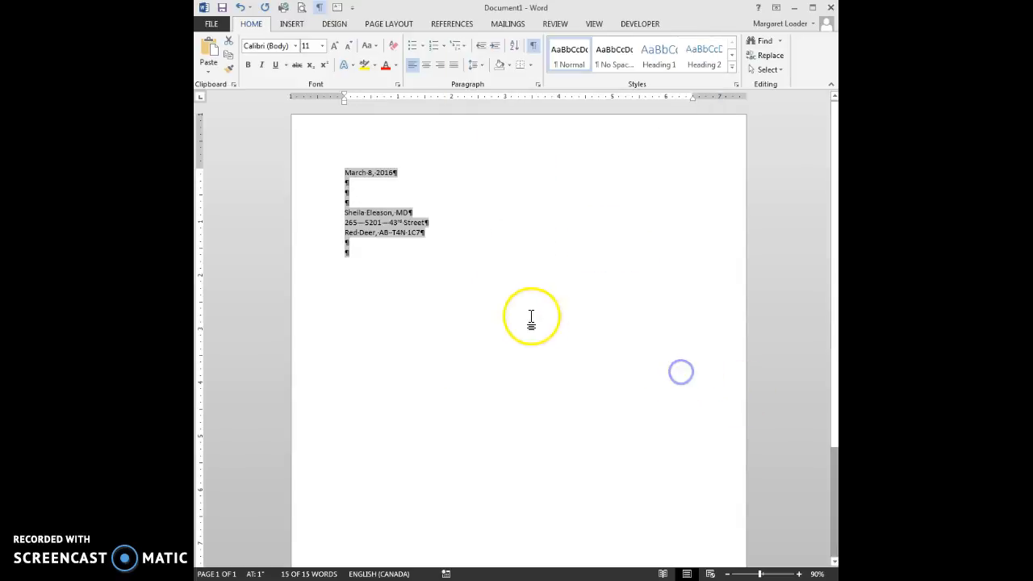
click(353, 251)
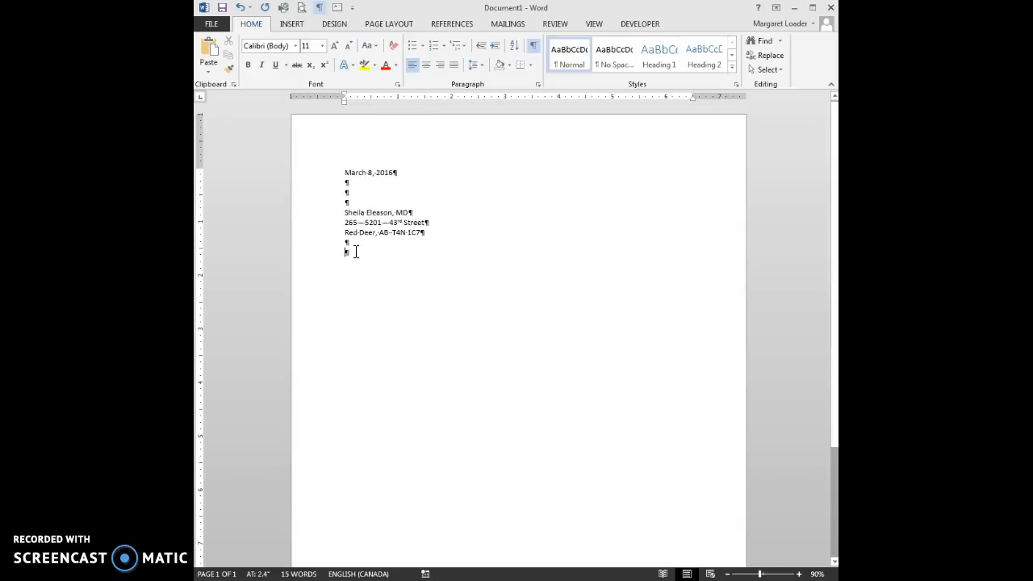
Add the salutation 'Dear' plus the recipient's first name, then a 'RE:' line with the patient's name
text(Dear)
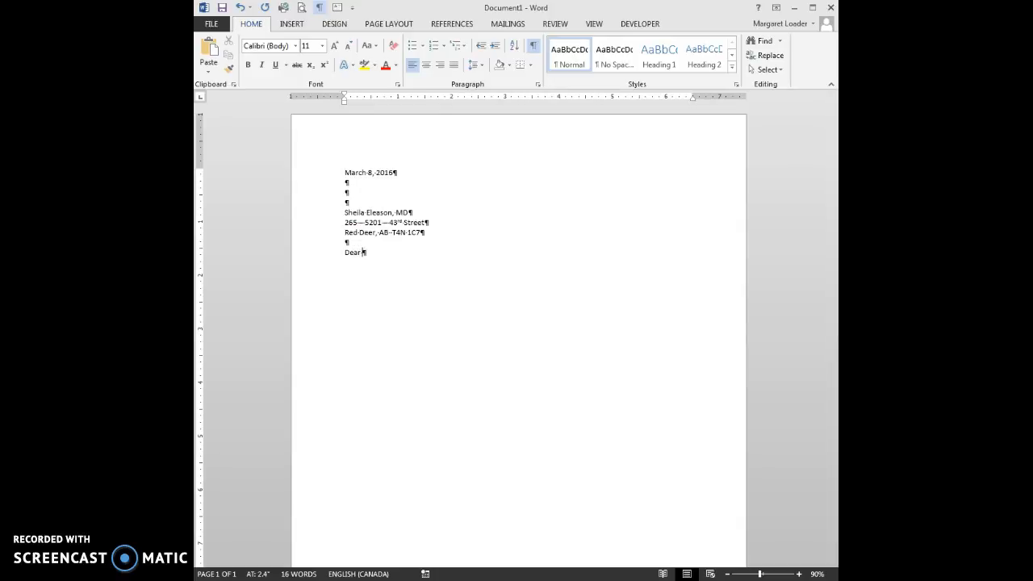
text( Sheila:)
click(357, 250)
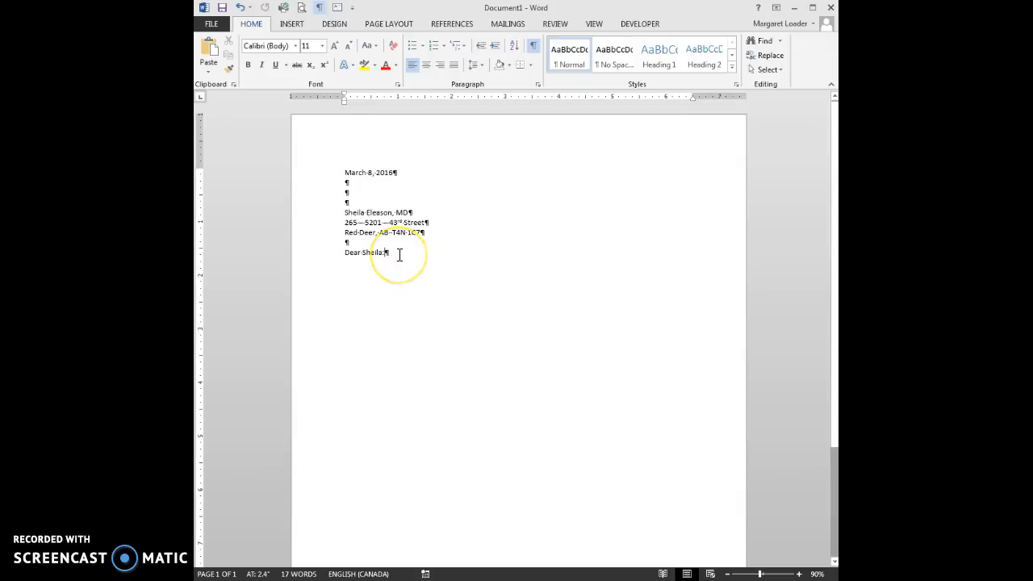
key(Return)
key(Return)
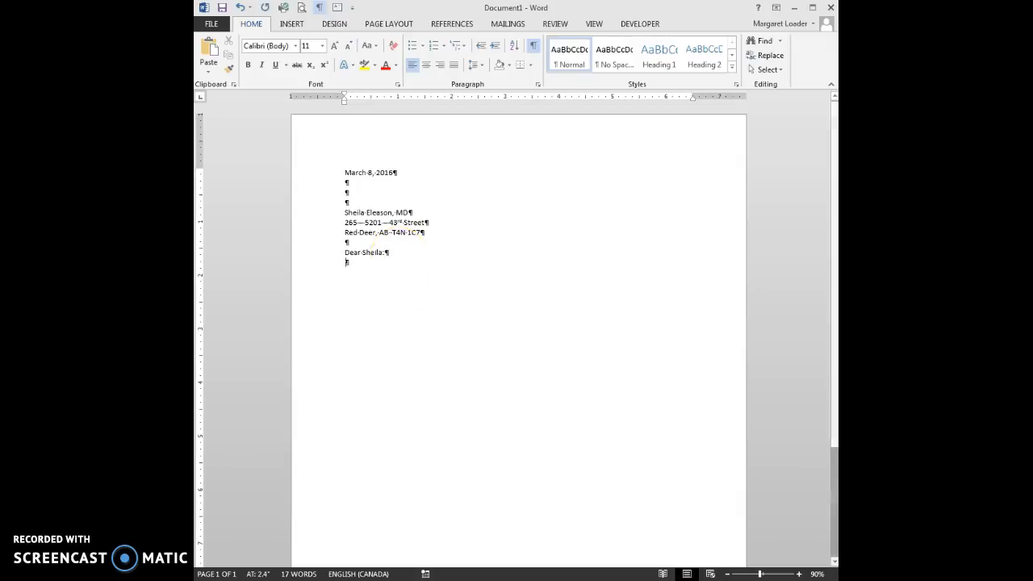
text(RE: )
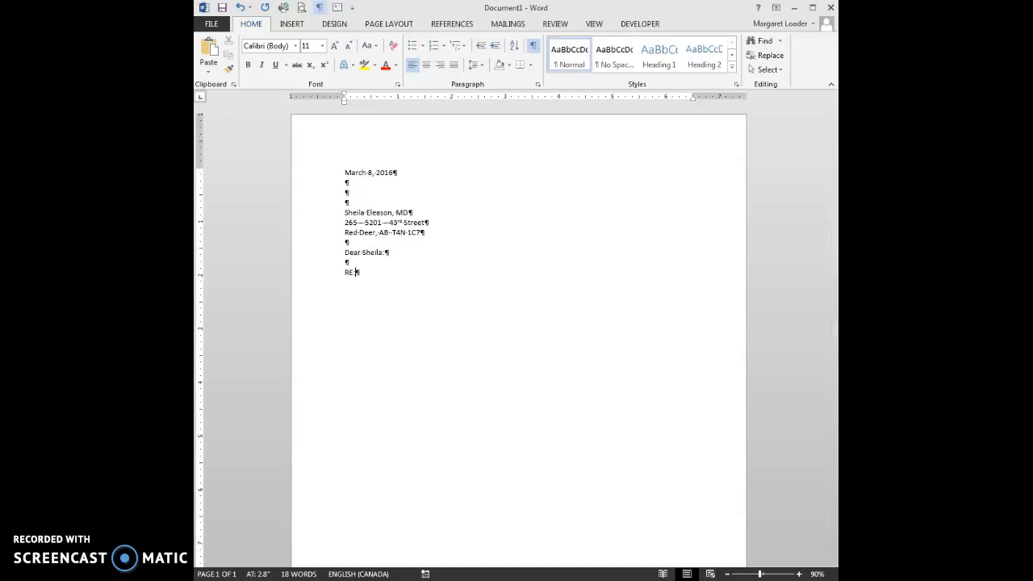
Paste the copied body text below the RE line, leaving a blank line before it
key(Return)
key(Return)
text(It was a pleasure meeting your patient last week, albeit under the unfortunate circumstance of his condition. He is a lively 63-year-old gentleman who is in a good physical and mental state and recovered very rapidly from his myocardial infarction.  Attached are the reports of his hospitalization and thallium stress test. His present medications are noted in the discharge summary. I will continue to follow his cardiac status every month for the next few months and then every three months or so, as necessary. I have advised him to call your office for his usual followup with you.  Thank you for referring this patient.)
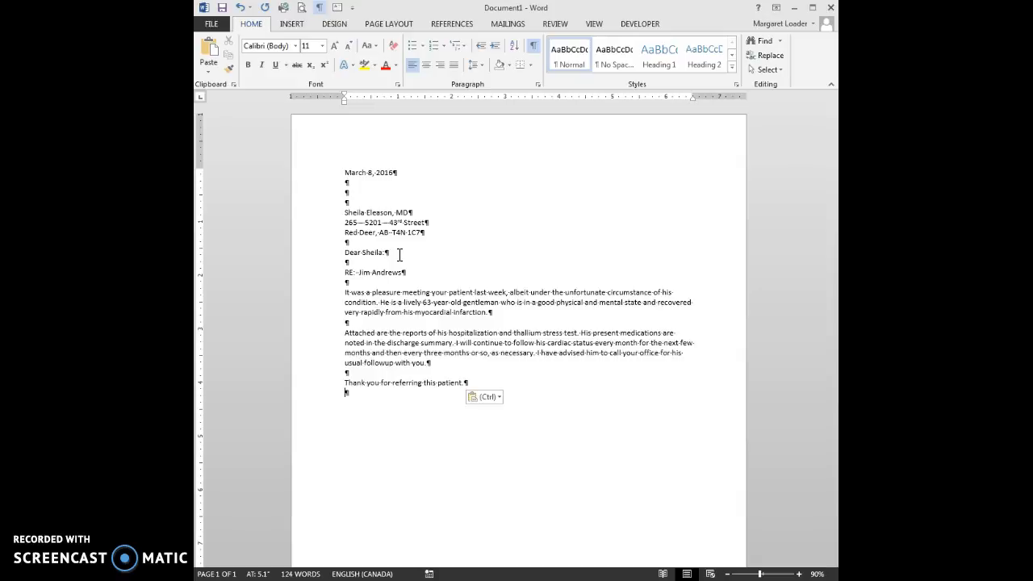
key(Return)
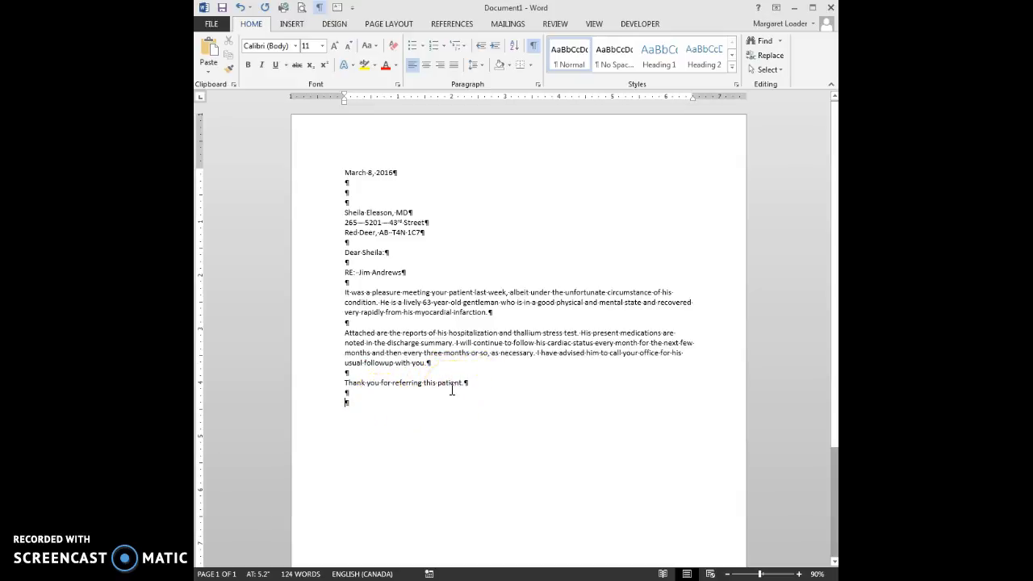
Add the 'Yours truly,' closing, signature space, and the writer's name followed by MD
text(Yours truly)
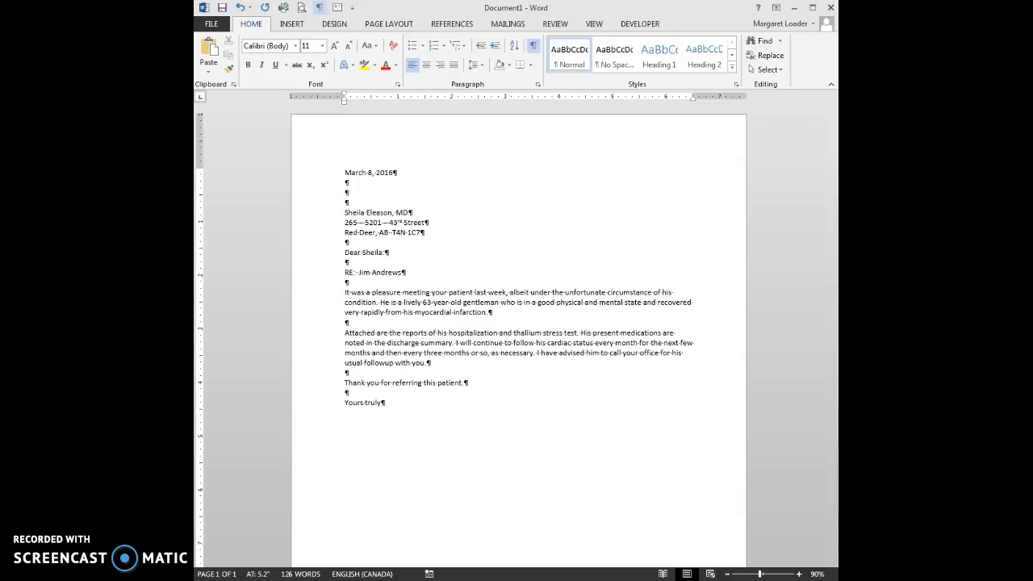
text(,)
key(Return)
key(Return)
key(Return)
key(Return)
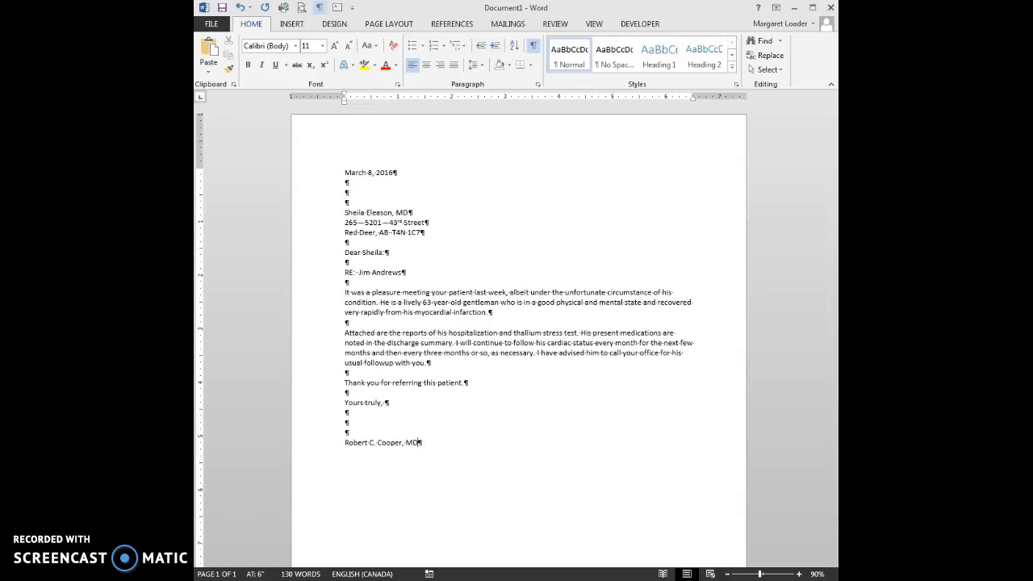
key(Return)
key(Return)
Type the reference initials, then the 'Enclosures' notation on a line below
text(RCC/ma)
key(Return)
key(Return)
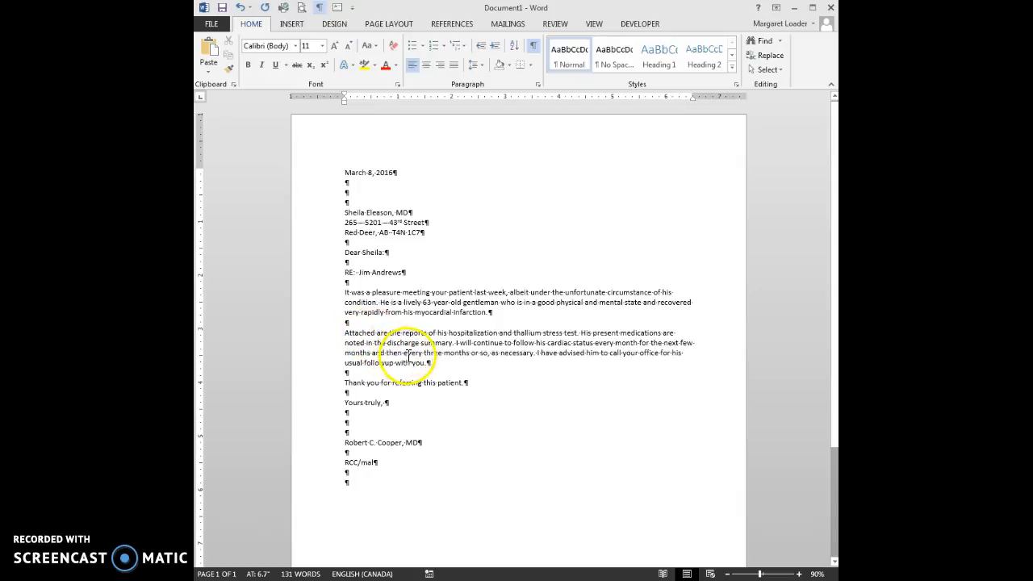
text(Enclosures)
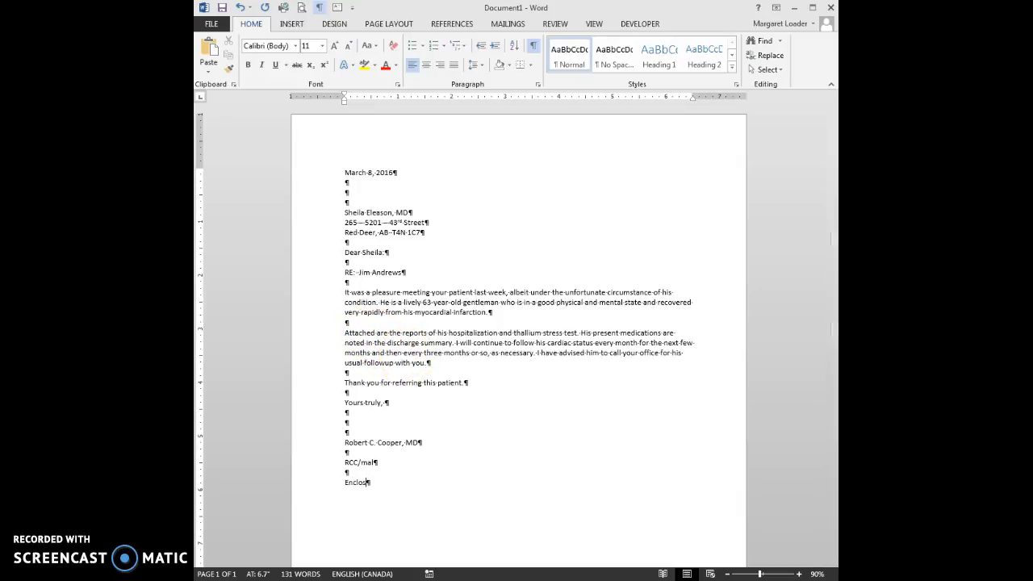